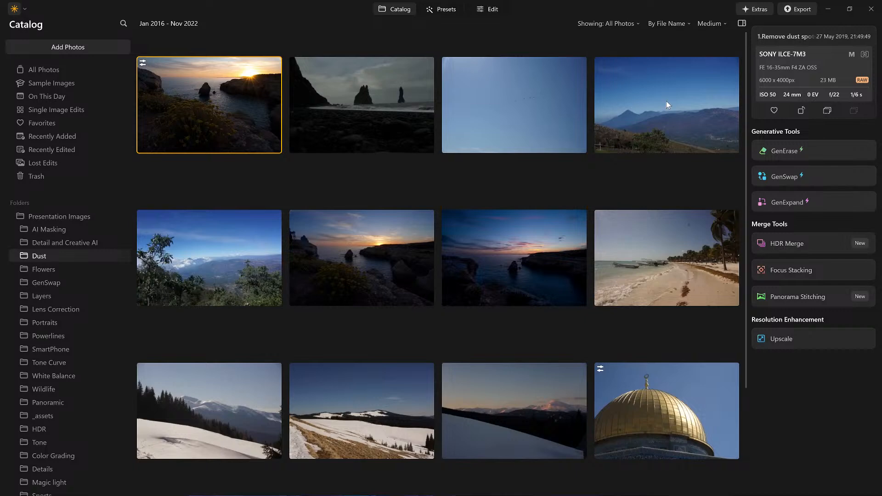
Start a new catalog and choose the __Luminar Neo Catalog folder on the Data (D:) drive as its save location
left_click(20, 10)
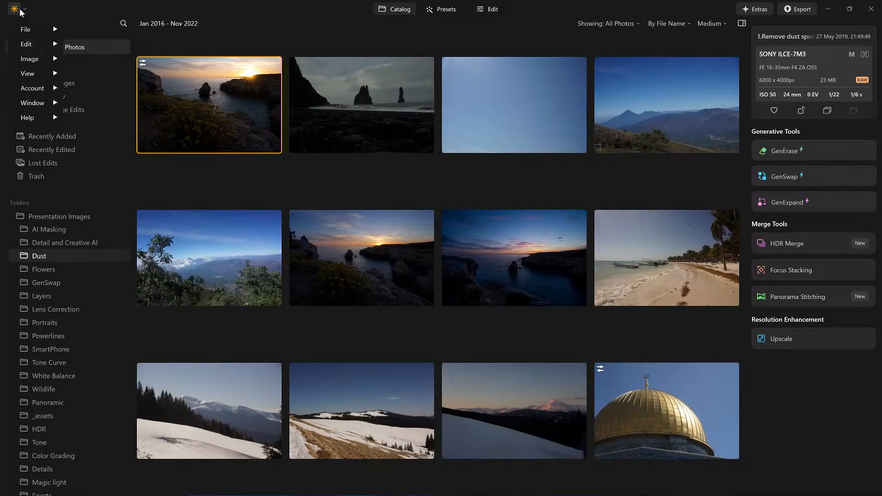
mouse_move(49, 29)
mouse_move(111, 34)
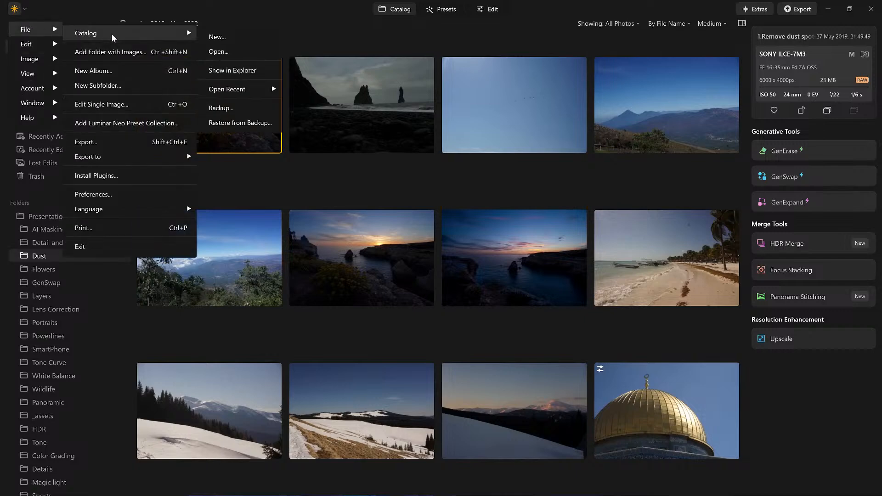
left_click(233, 37)
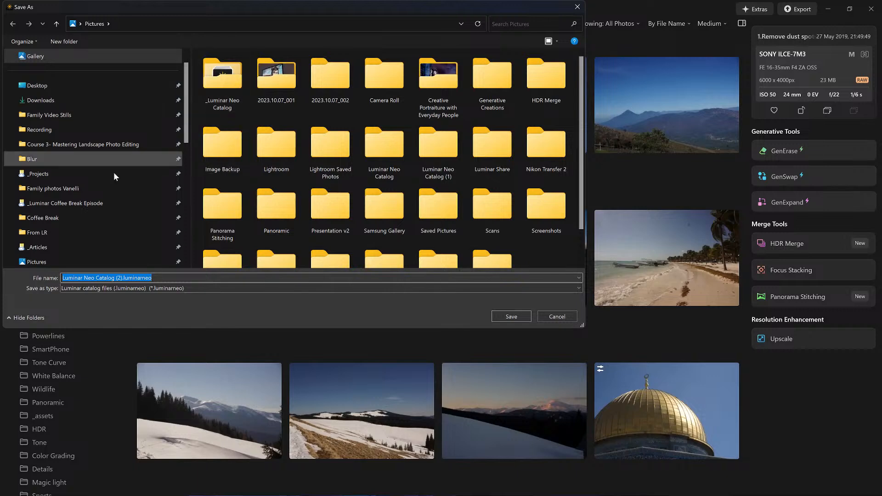
scroll(95, 238, "down", 2)
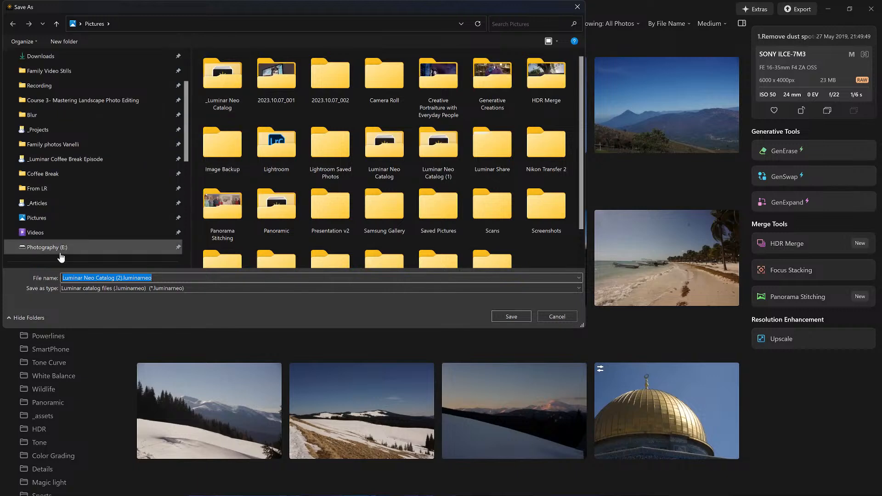
scroll(66, 253, "up", 3)
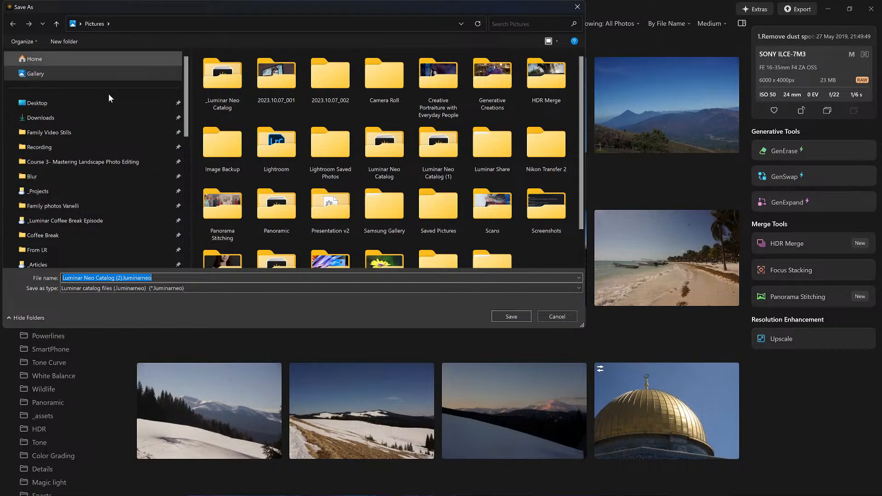
scroll(144, 164, "down", 2)
scroll(142, 164, "down", 2)
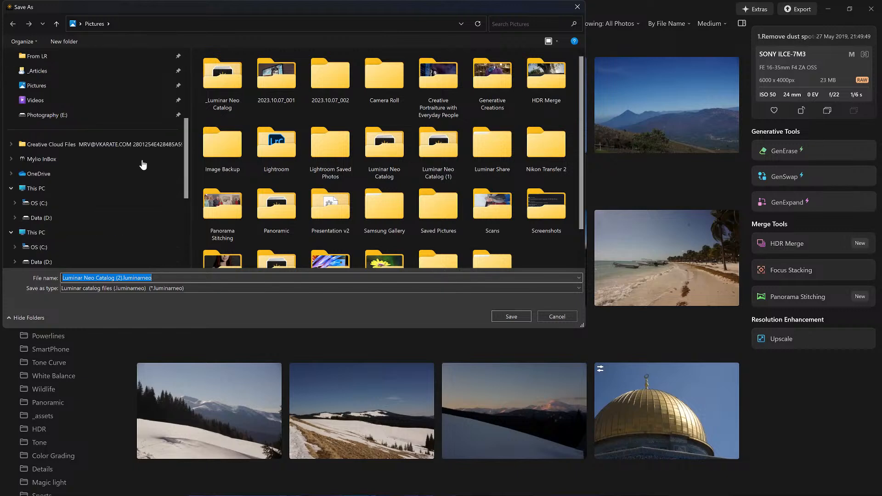
left_click(69, 217)
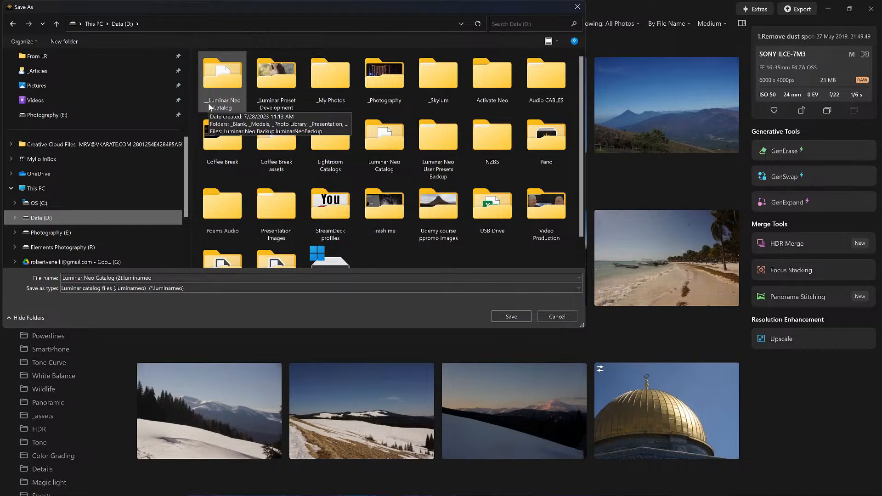
left_click(225, 79)
double_click(225, 78)
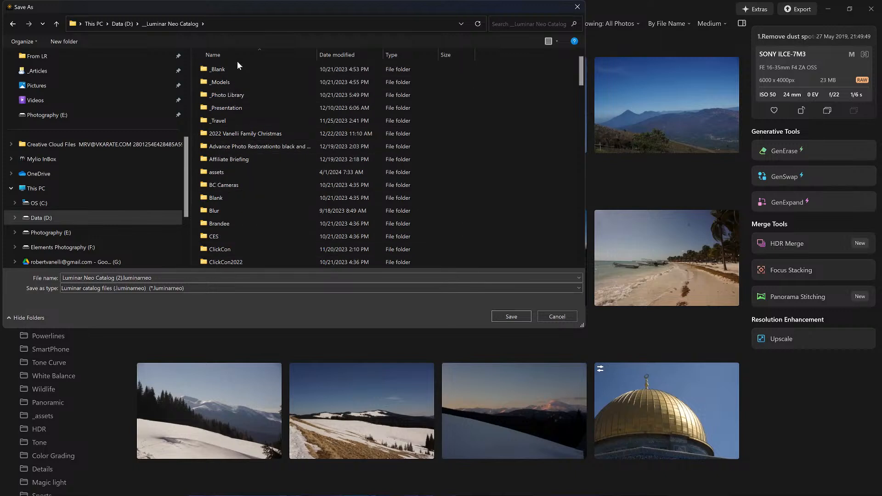
Name the new catalog "Travel Photos Collection" and save it
left_click(162, 277)
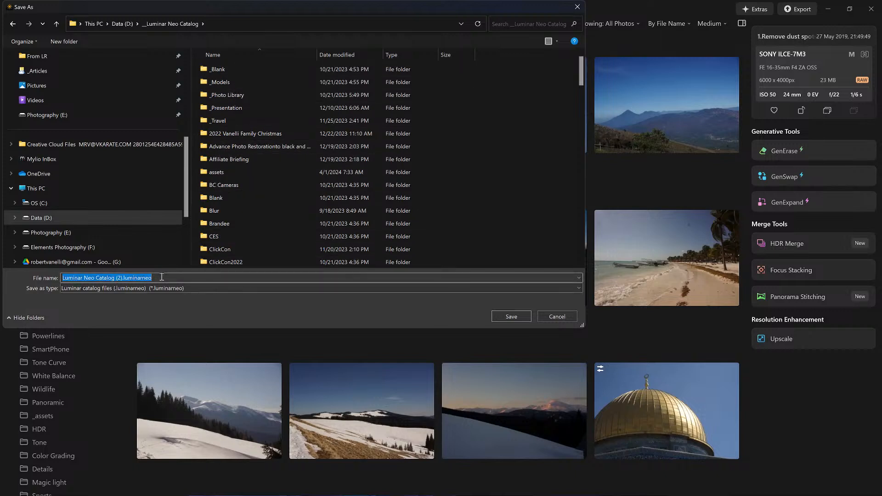
type("Trav")
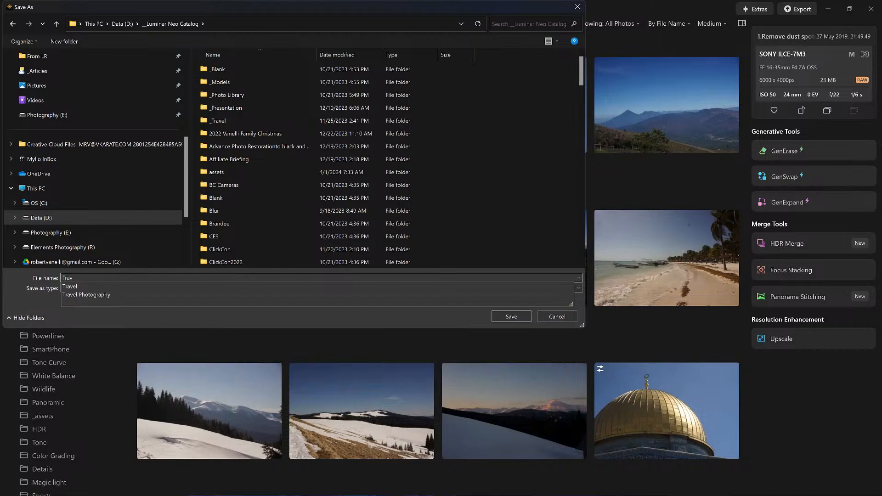
type("el Photos")
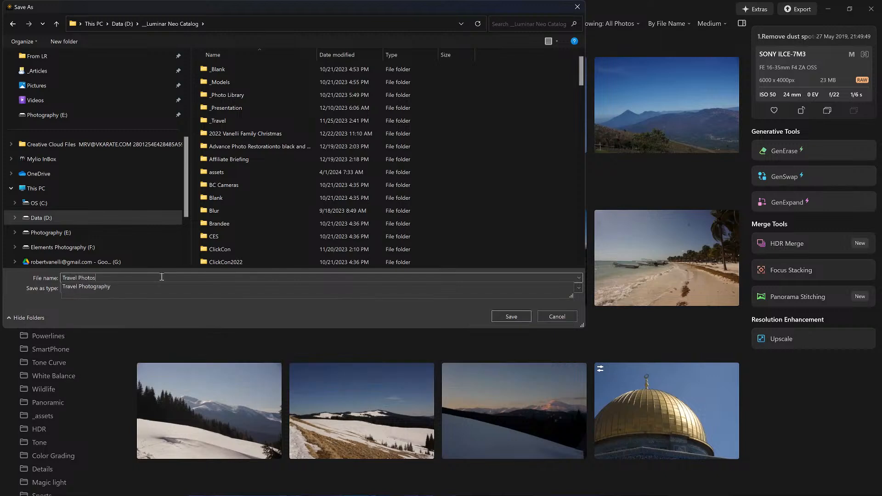
type(" Collection")
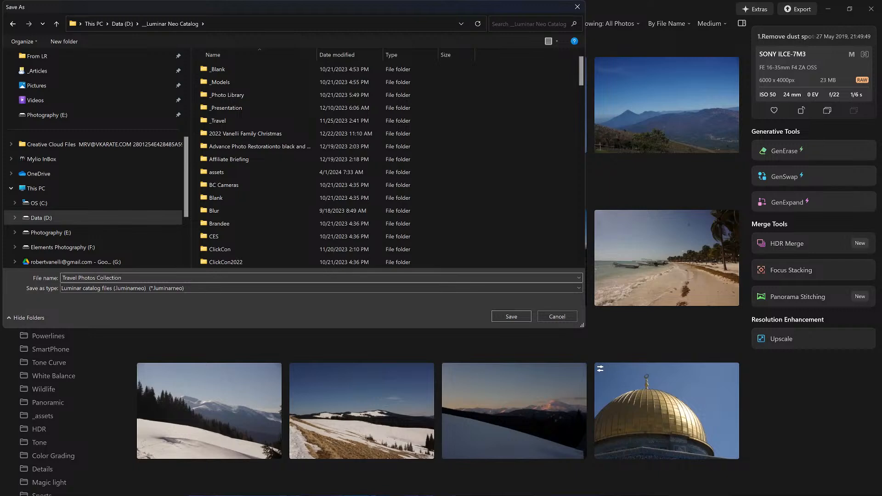
key("Return")
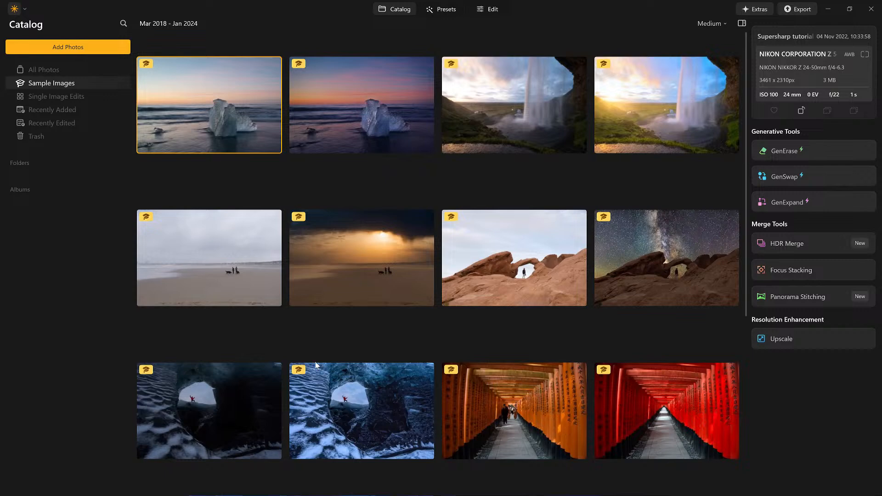
Add the Traveling on the Road folder from _Photography on Data (D:) to the catalog and expand its subfolders
scroll(315, 327, "down", 3)
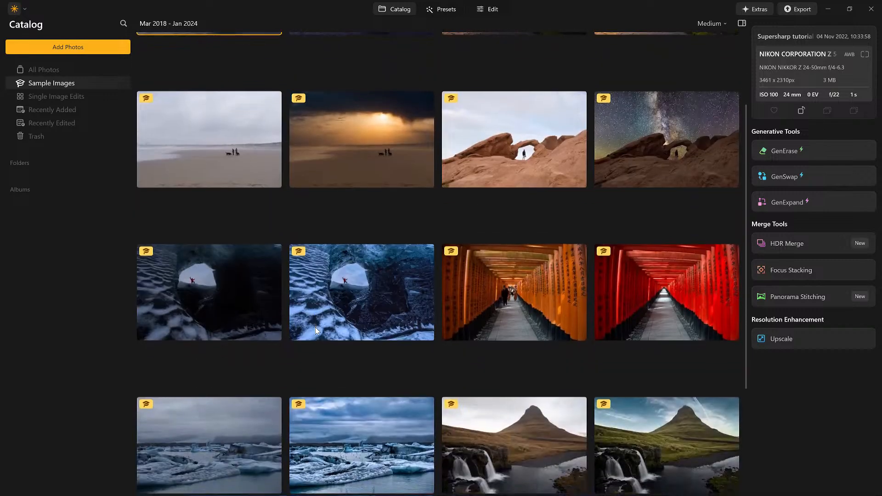
scroll(315, 327, "down", 3)
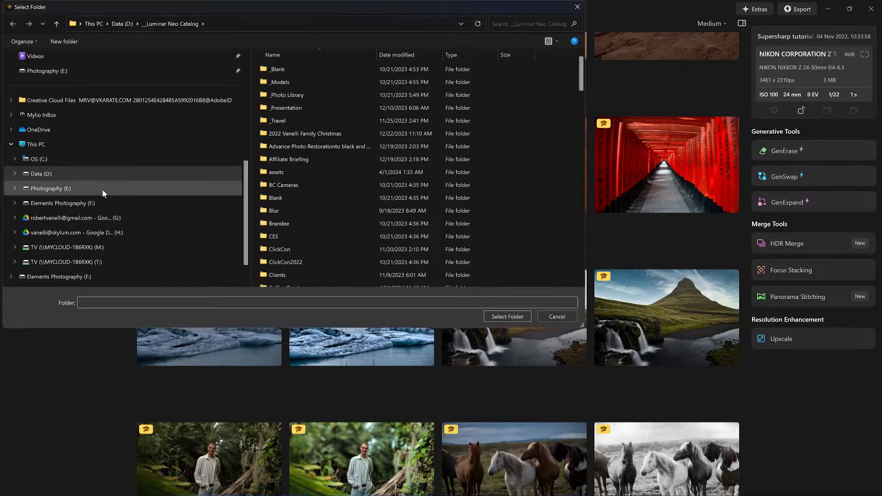
left_click(67, 176)
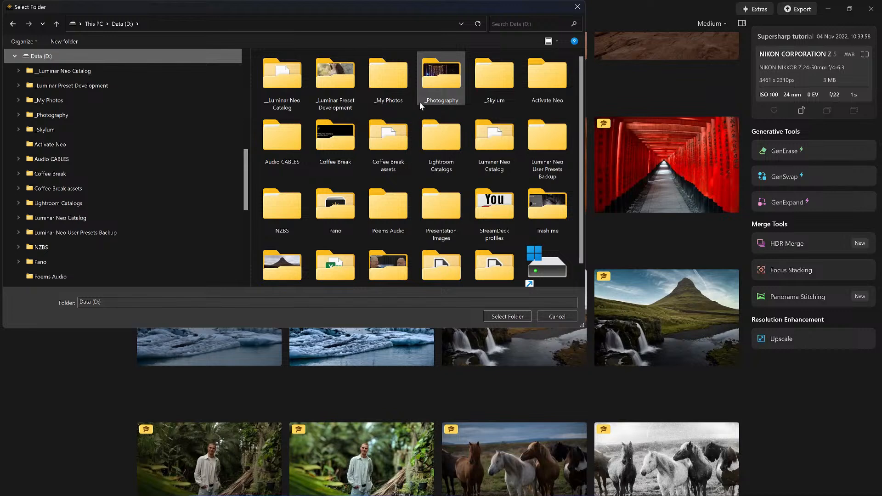
left_click(437, 78)
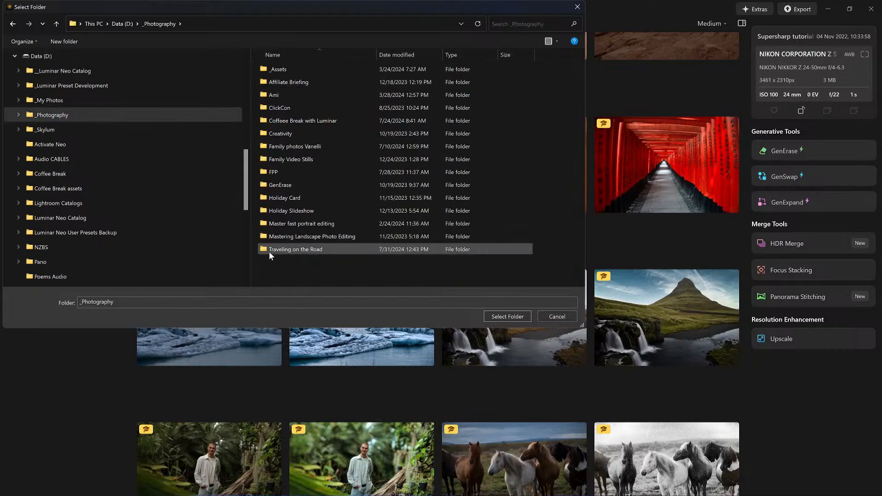
double_click(327, 249)
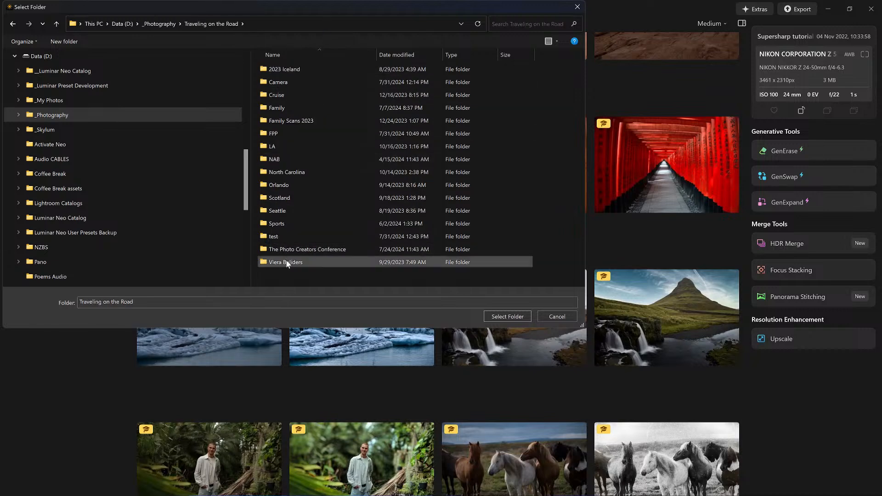
left_click(506, 319)
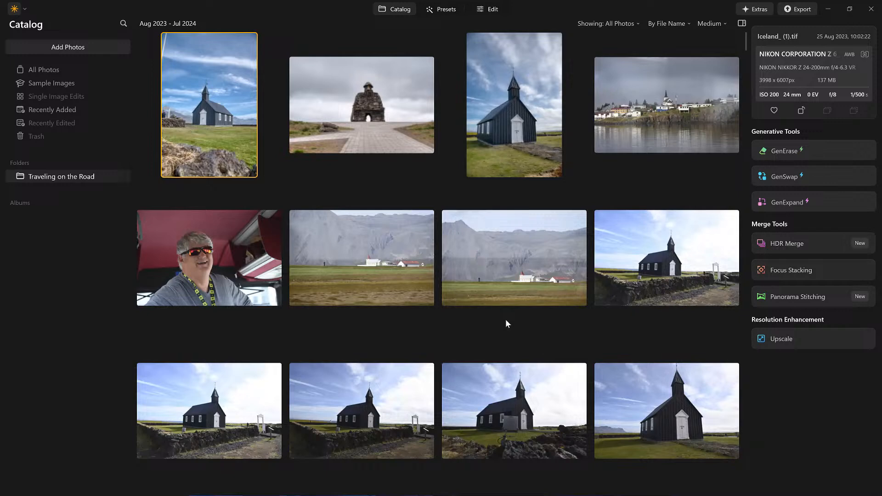
left_click(11, 177)
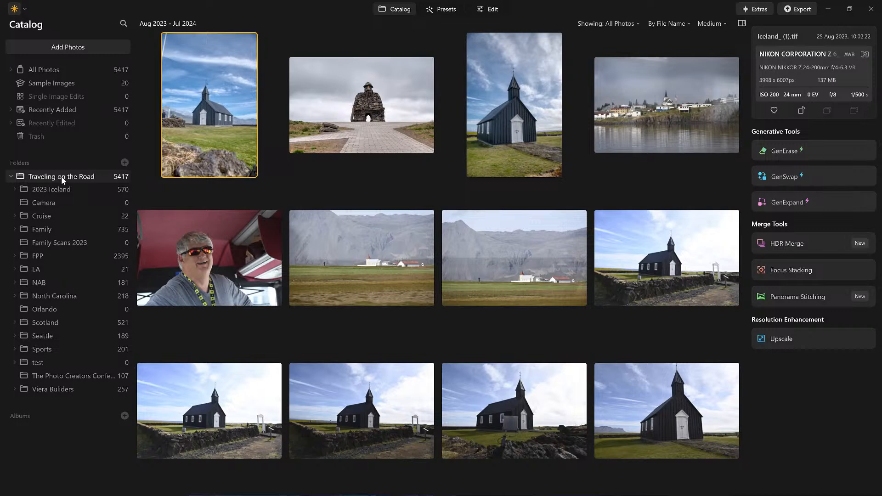
Switch to File Explorer and copy the _Pets folder from _Photography on the Photography (E:) drive
left_click(237, 490)
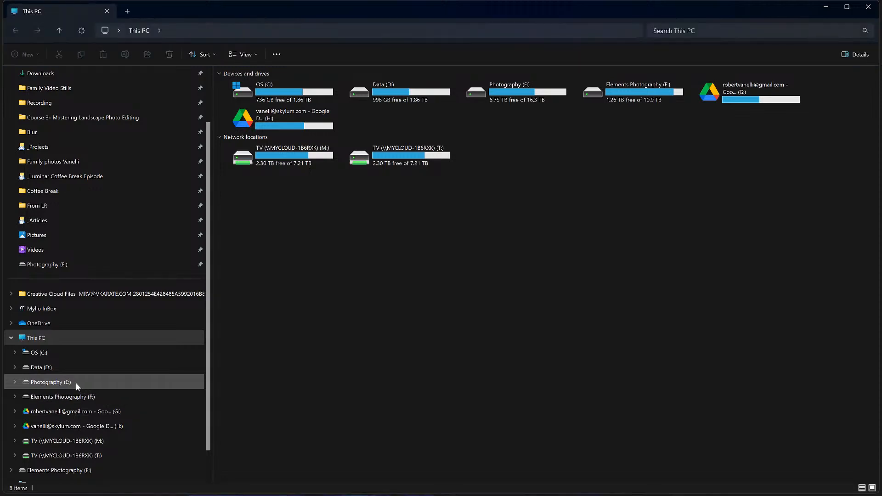
left_click(76, 382)
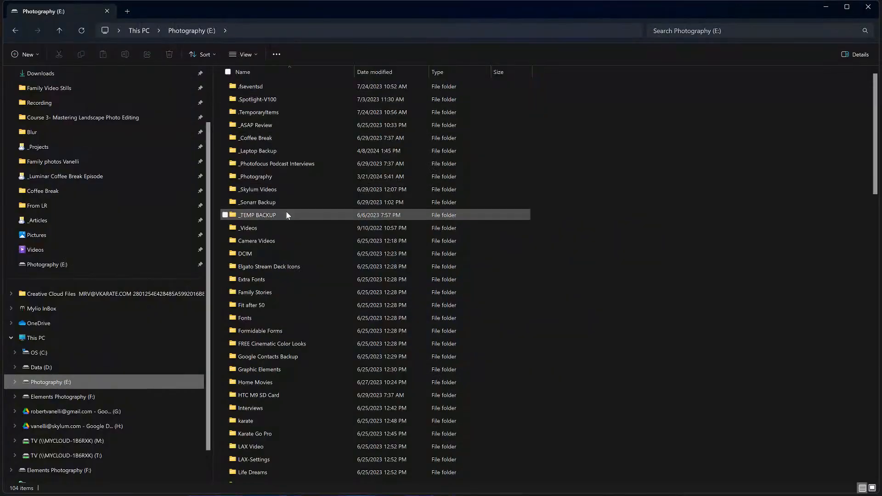
left_click(272, 178)
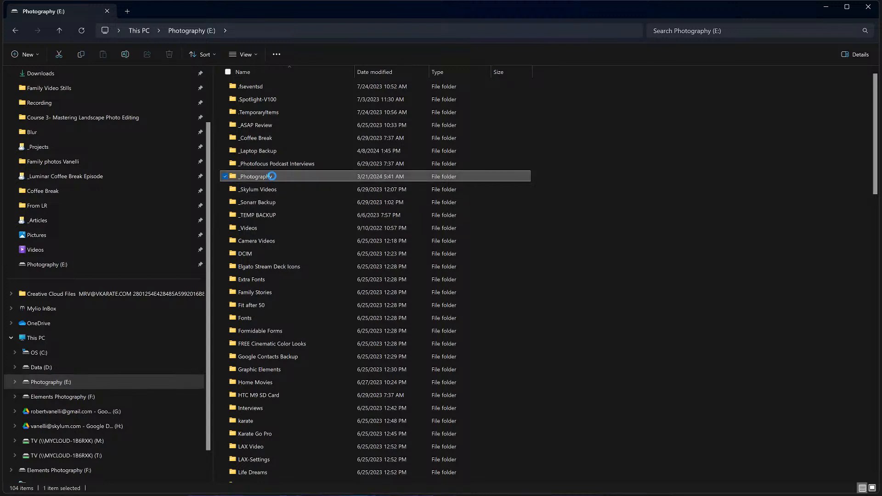
double_click(272, 176)
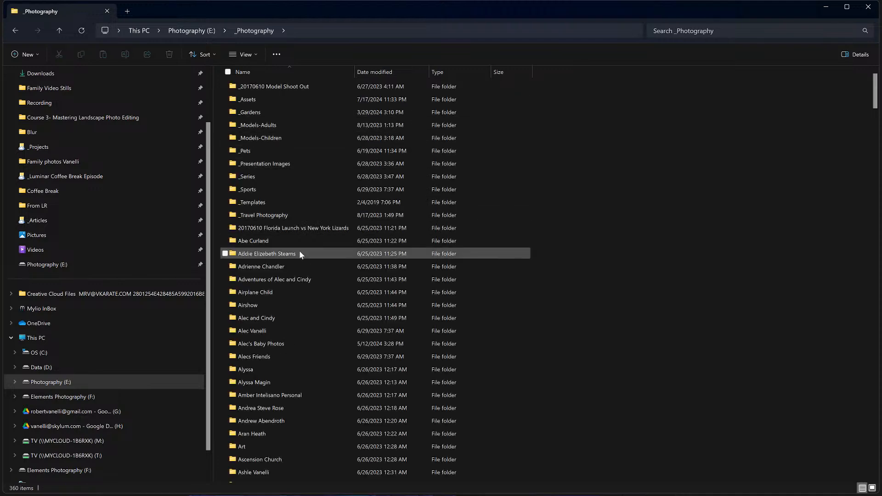
left_click(244, 152)
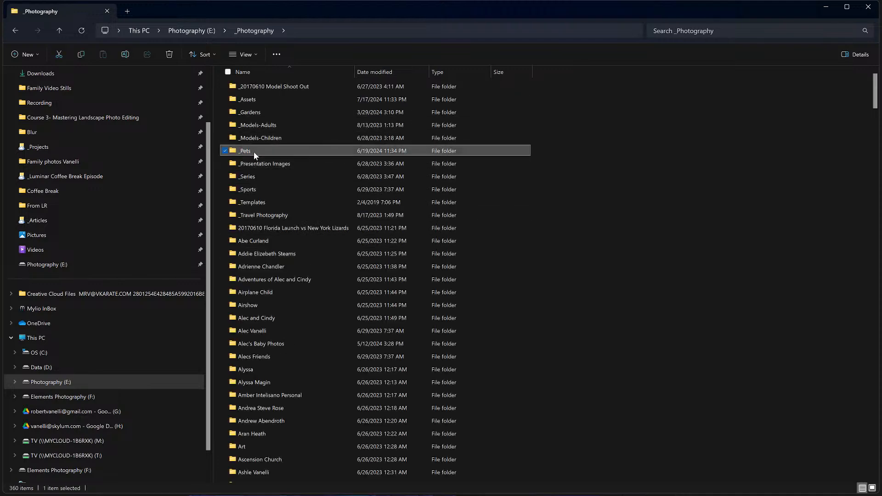
right_click(253, 152)
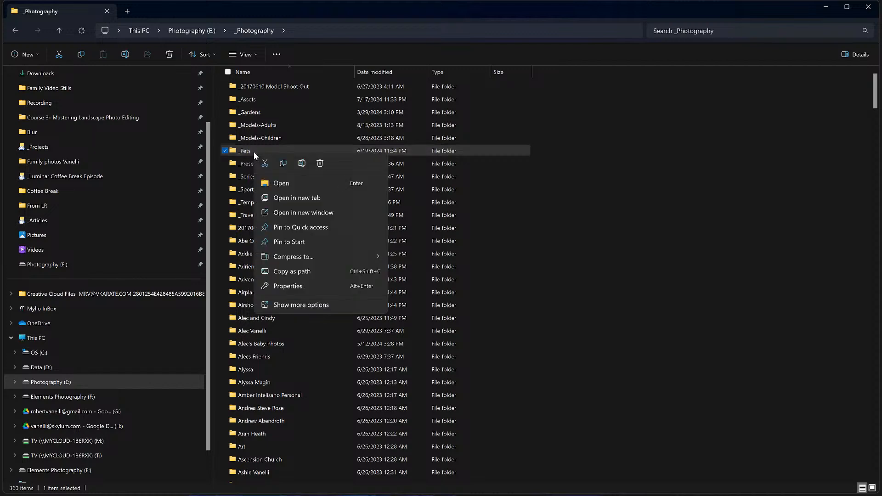
left_click(283, 164)
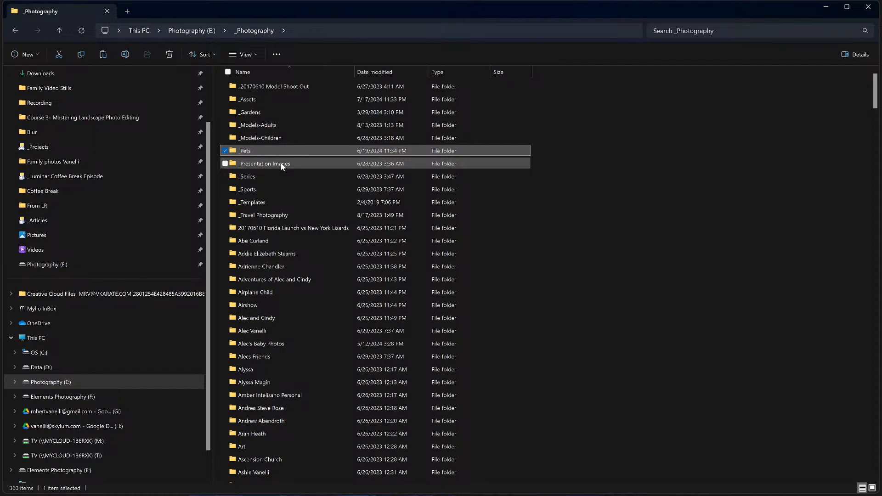
Paste the copied _Pets folder into _Photography > Traveling on the Road on the Data (D:) drive
left_click(462, 485)
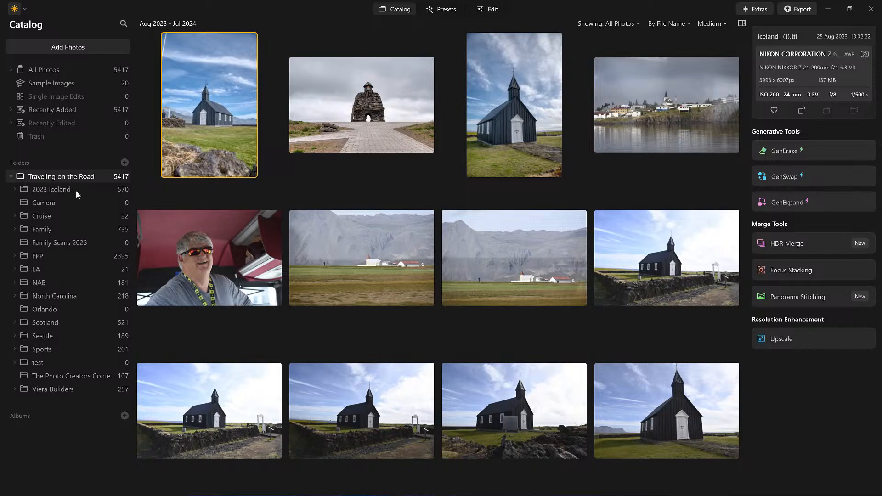
left_click(829, 8)
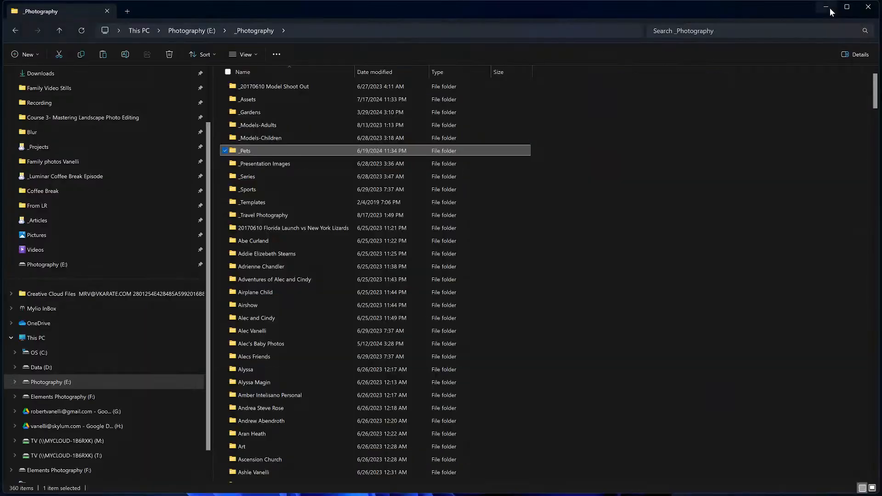
left_click(56, 366)
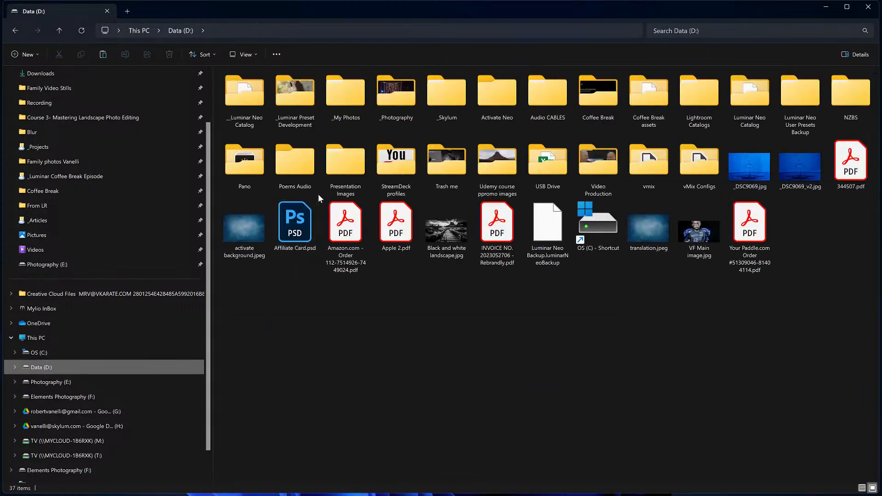
left_click(385, 85)
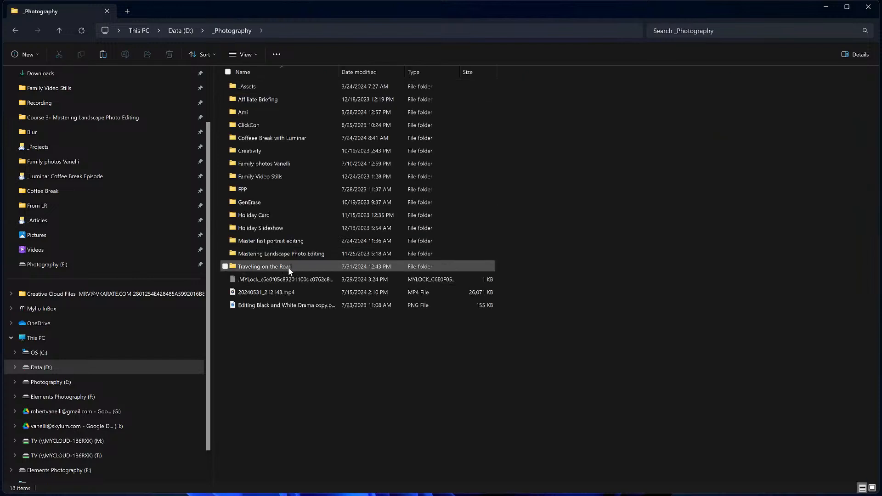
left_click(299, 267)
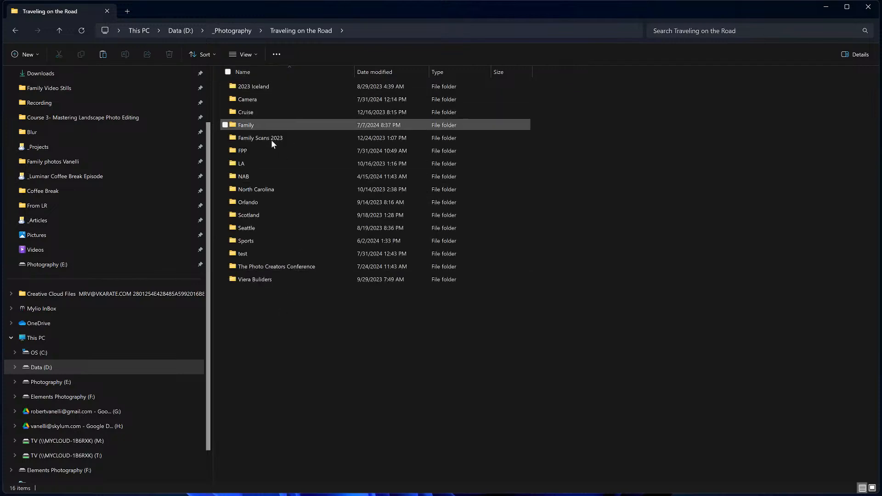
right_click(267, 317)
left_click(277, 326)
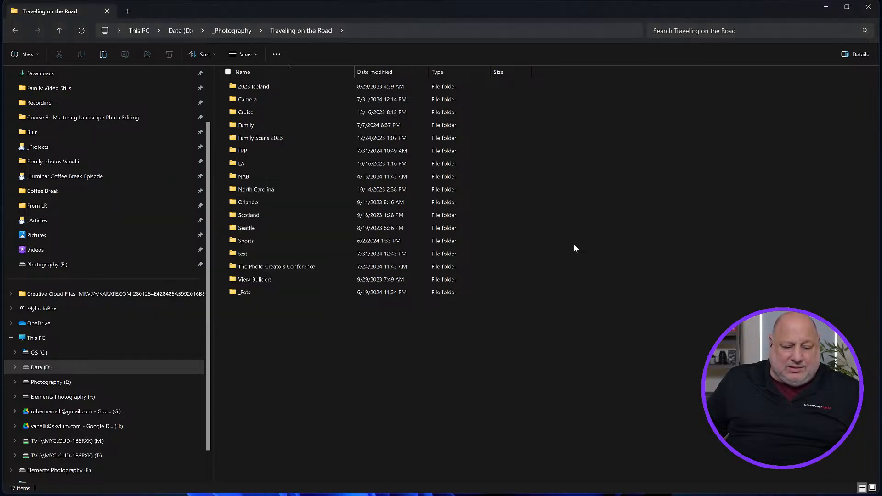
Switch to Luminar Neo and display the photos of the _Pets folder under Traveling on the Road
mouse_move(280, 495)
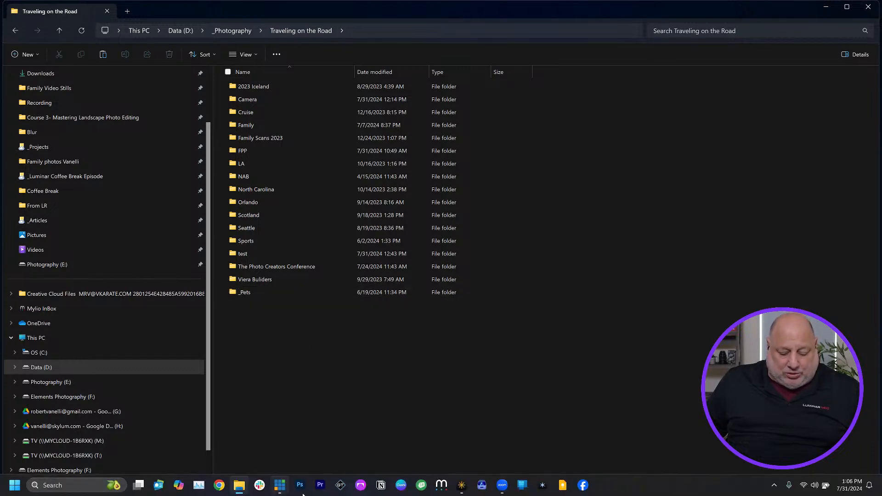
left_click(462, 491)
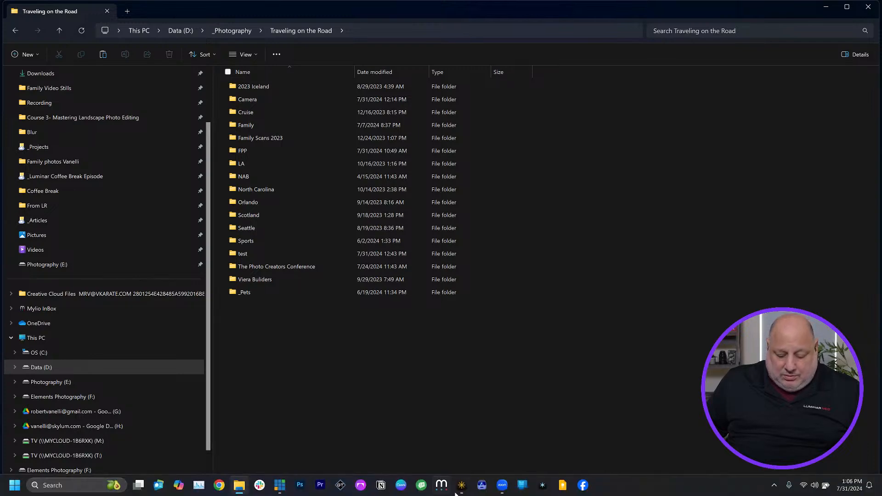
left_click(461, 486)
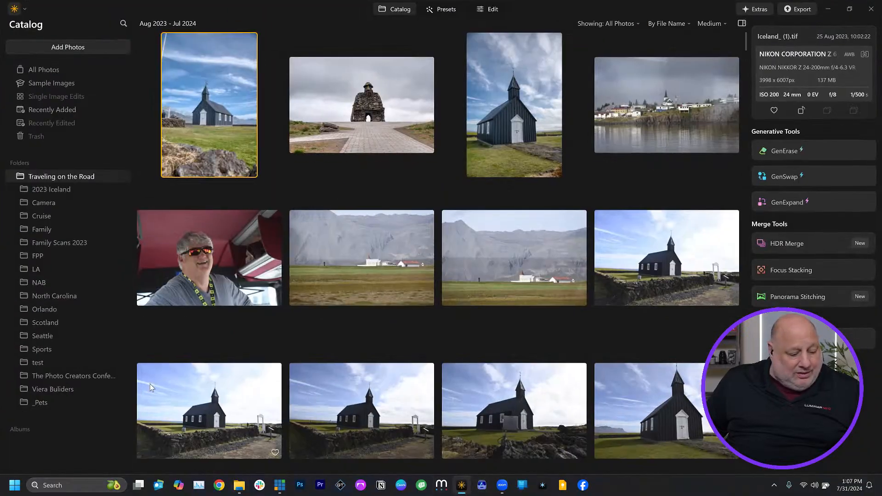
left_click(40, 402)
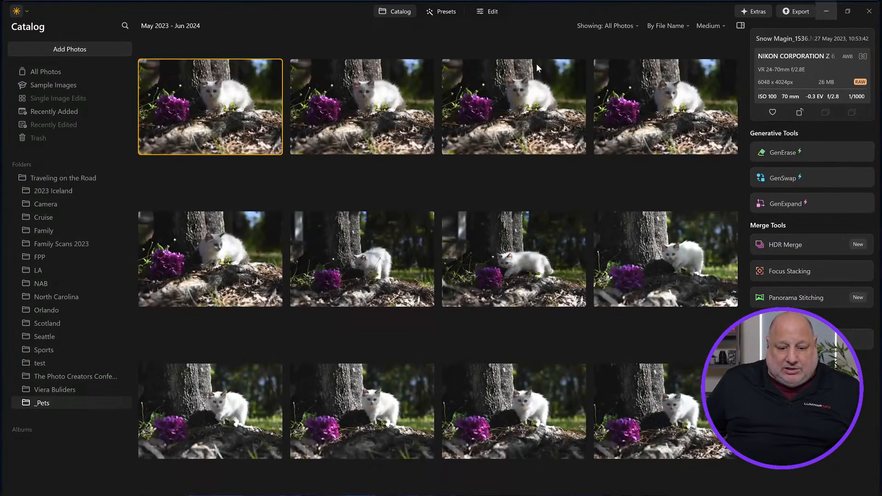
Switch to File Explorer, inspect the contents of the _Pets folder in Traveling on the Road, and minimize the window
left_click(826, 10)
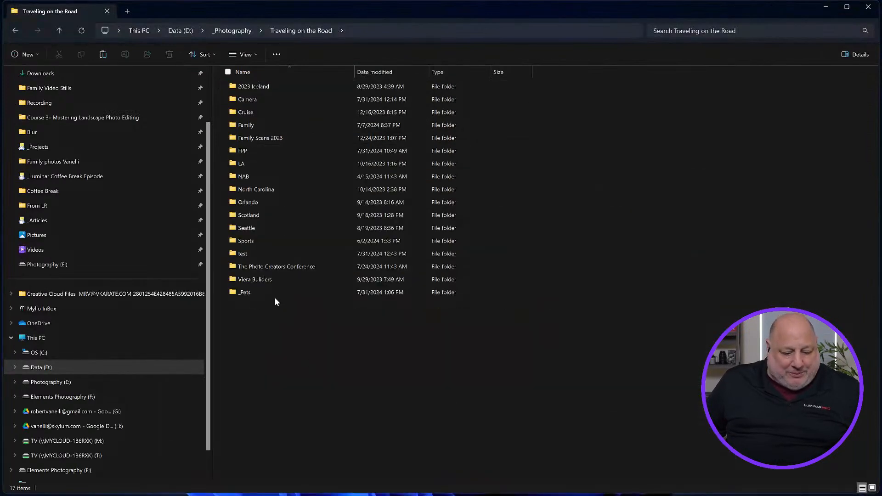
double_click(260, 291)
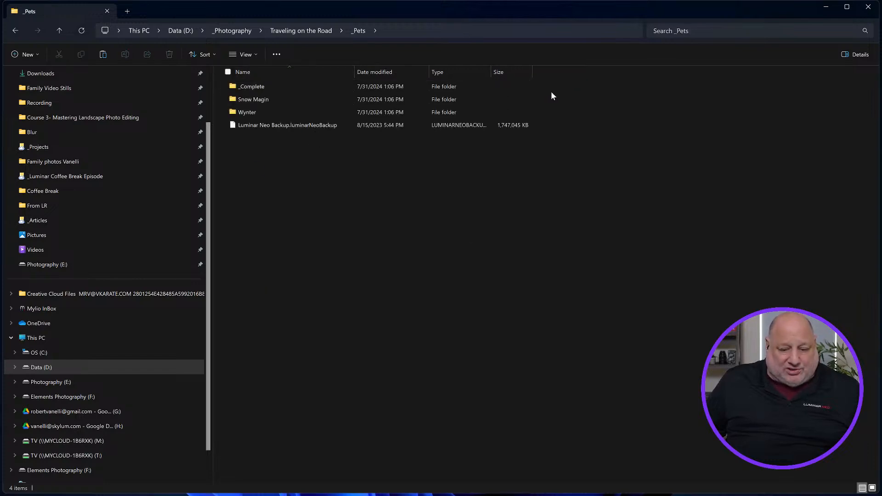
left_click(824, 8)
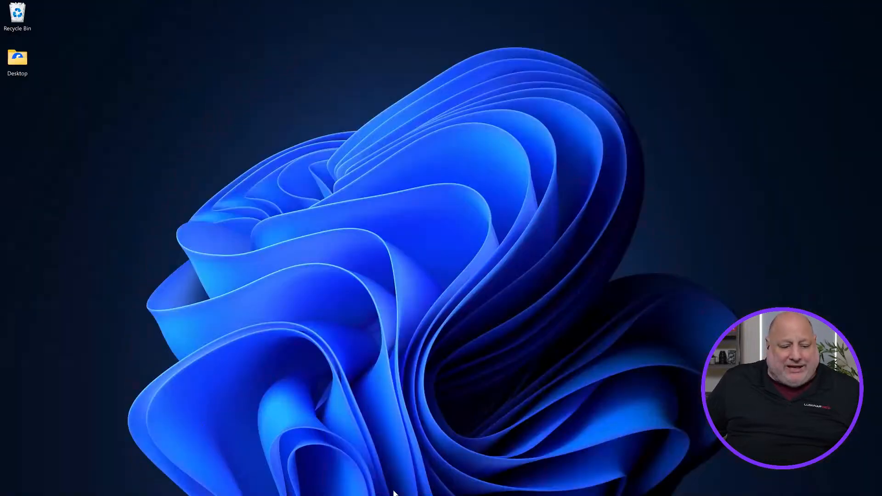
Return to Luminar Neo, expand the _Pets and Snow Magin folders, and show the photos in Snow Magin's _Complete subfolder
left_click(462, 486)
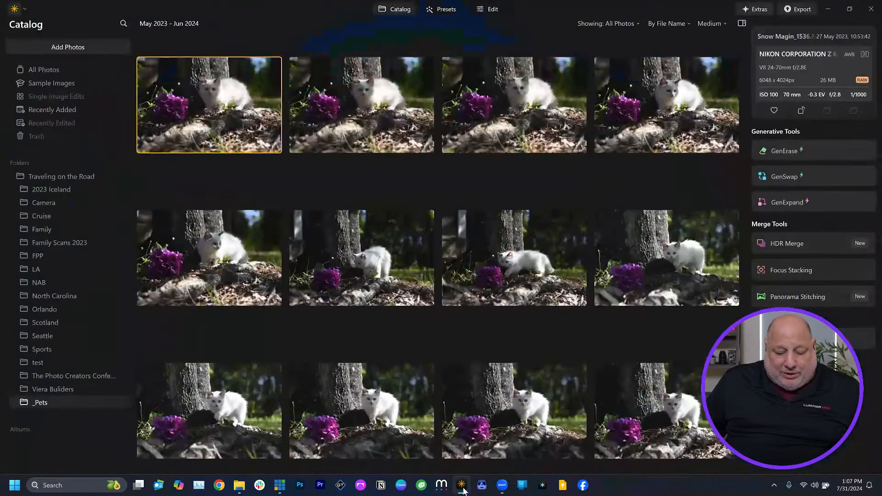
mouse_move(28, 402)
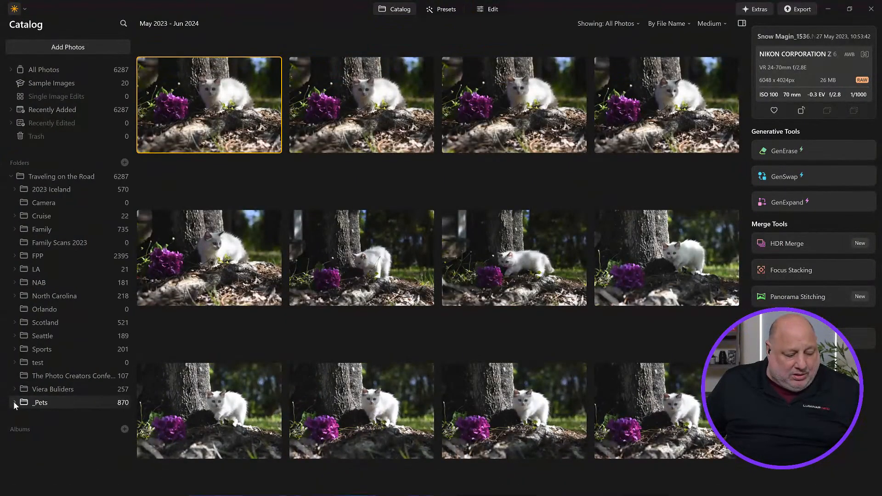
left_click(14, 401)
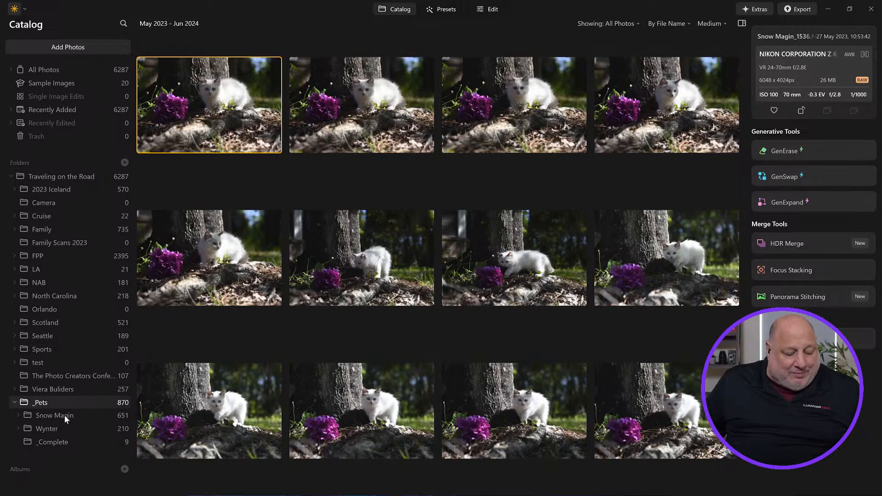
left_click(64, 416)
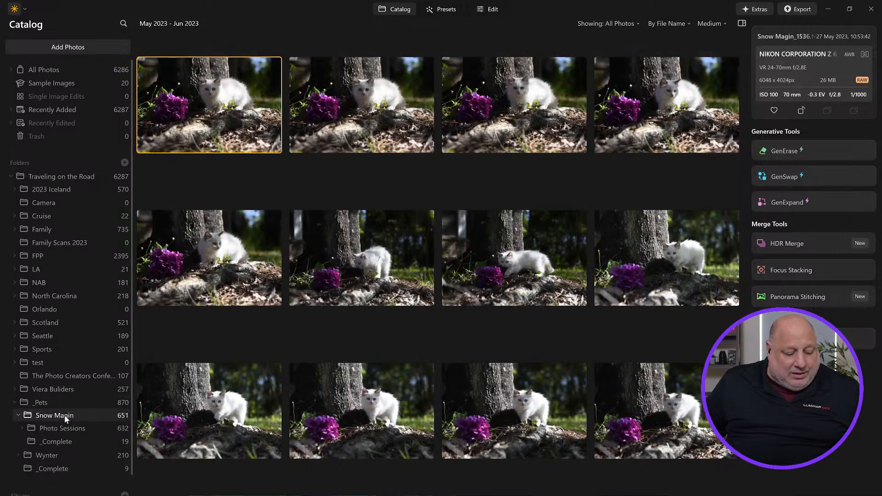
left_click(62, 440)
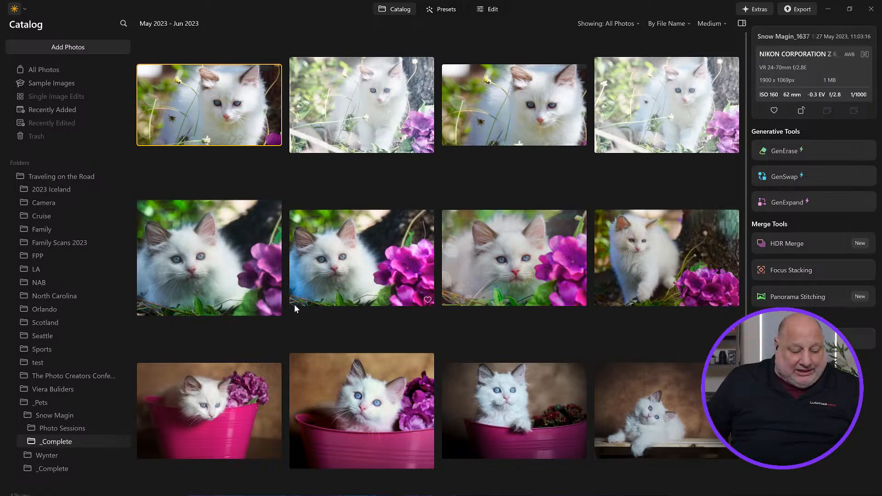
Open the pet carrier photo SNOW MAGIN_1553.NEF from the _Pets folder and move it to Trash
left_click(37, 401)
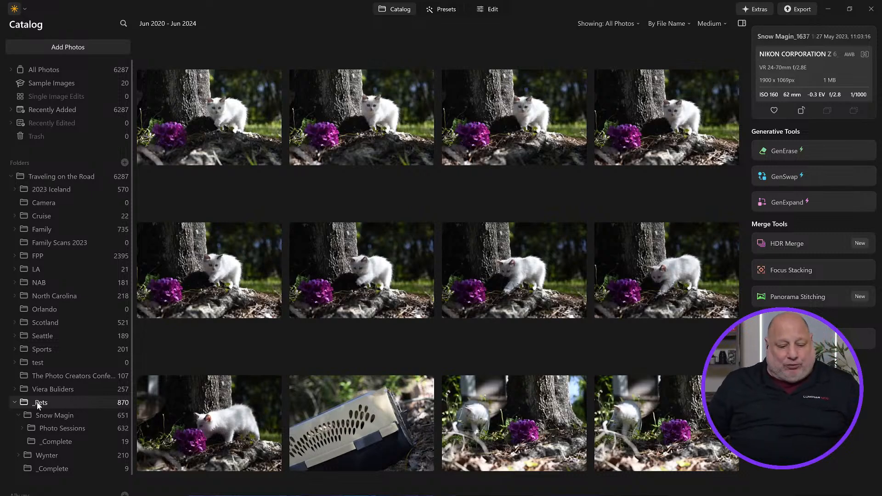
left_click(385, 420)
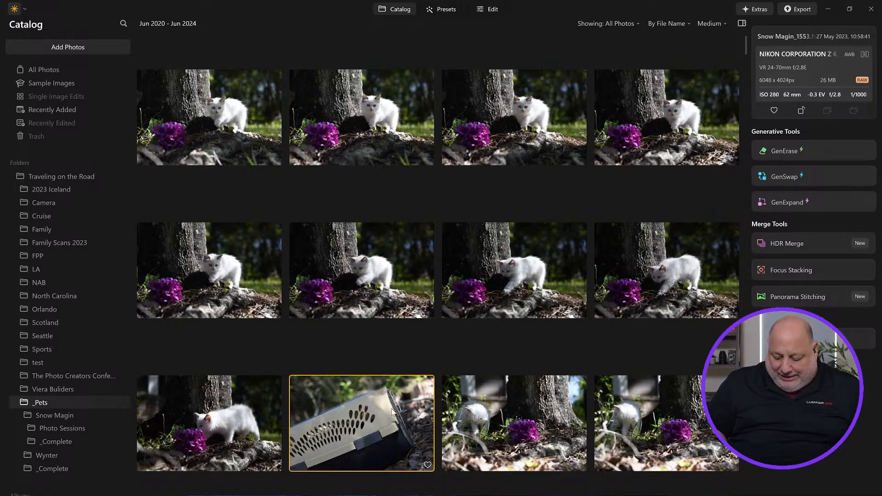
double_click(391, 411)
right_click(392, 411)
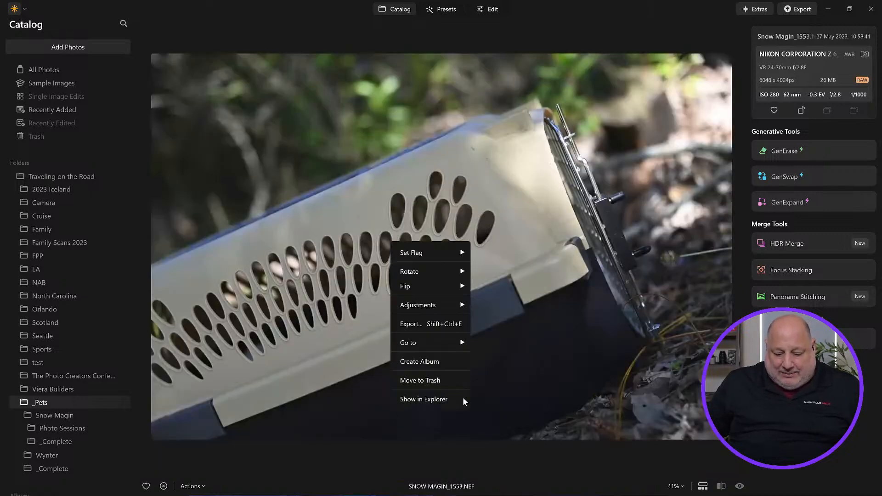
left_click(449, 387)
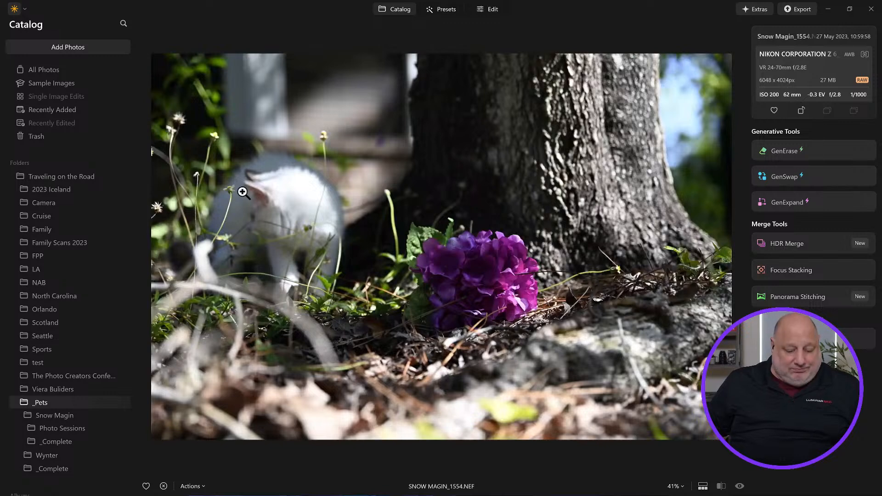
Permanently delete SNOW MAGIN_1553.NEF from Trash and return to the _Pets folder
left_click(43, 138)
right_click(373, 209)
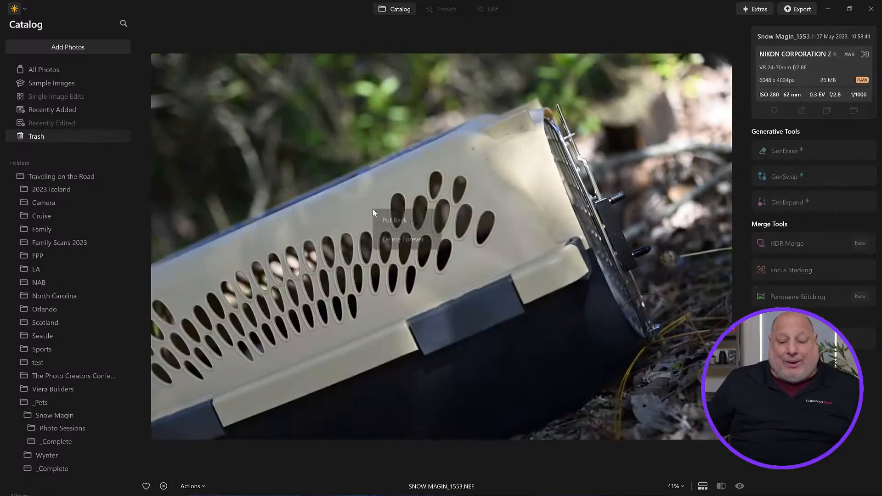
left_click(399, 240)
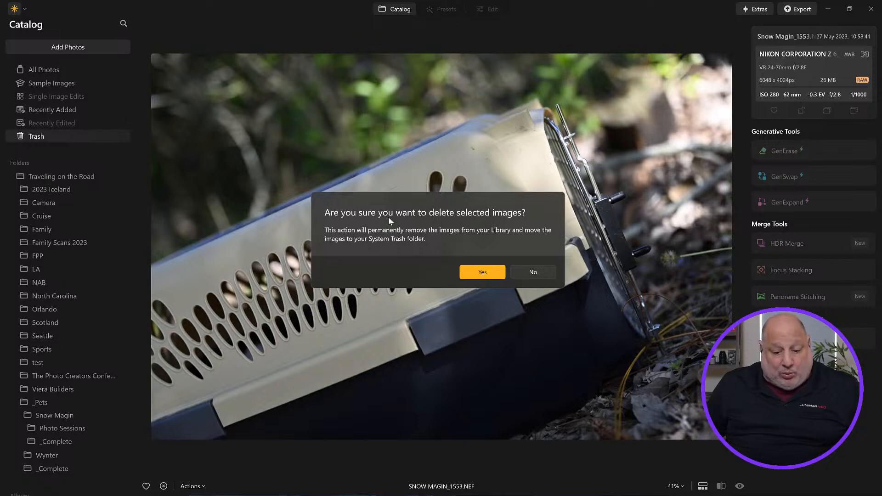
left_click(485, 271)
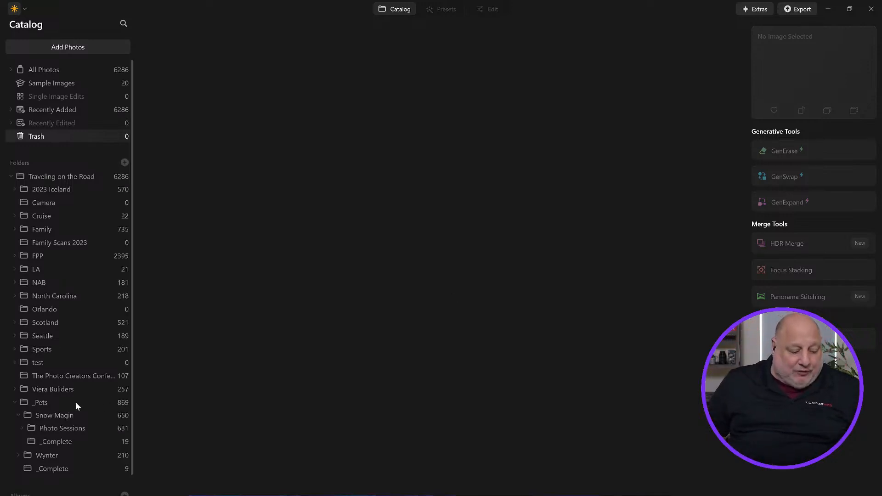
left_click(39, 403)
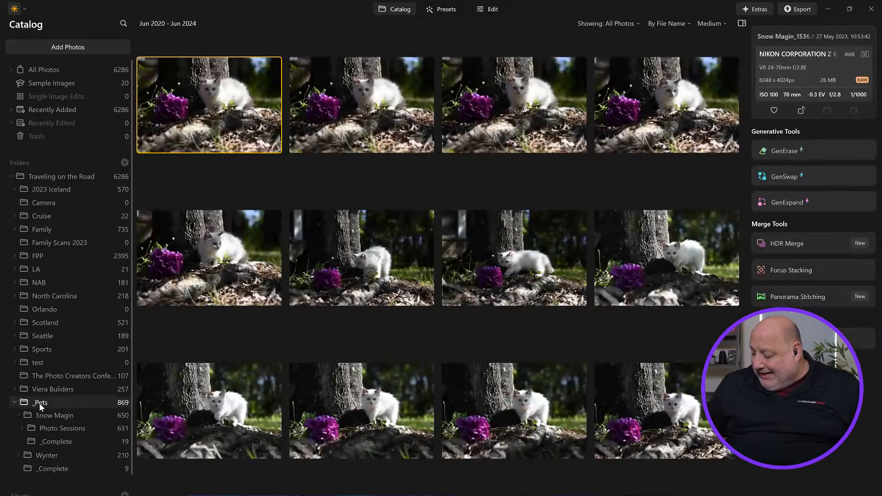